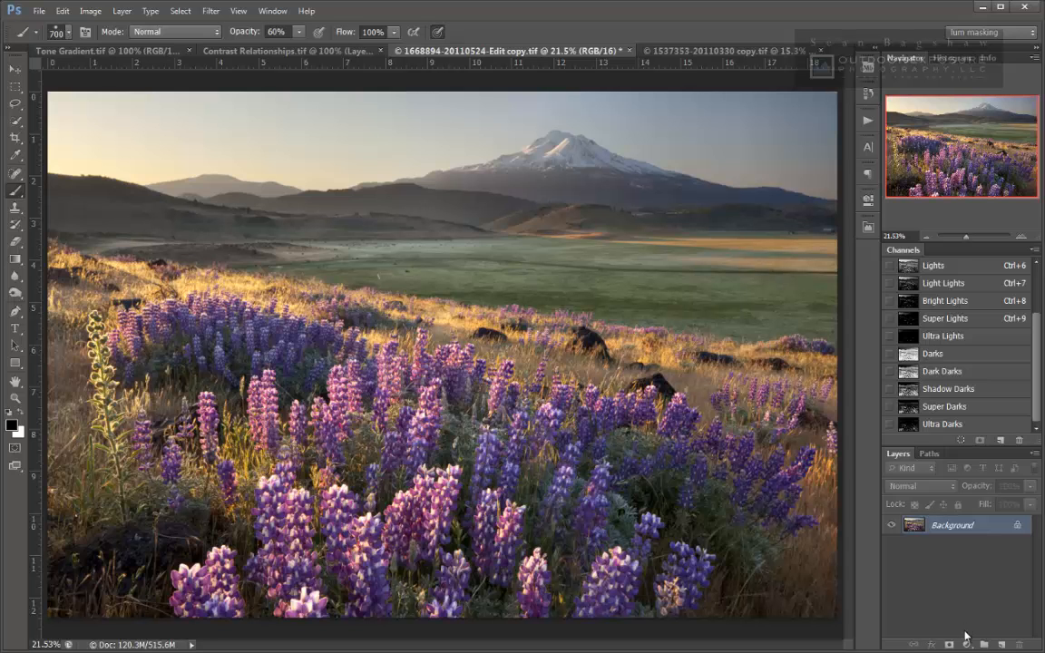
Add a Hue/Saturation adjustment layer with Saturation +100 and invert its layer mask to black
click(967, 644)
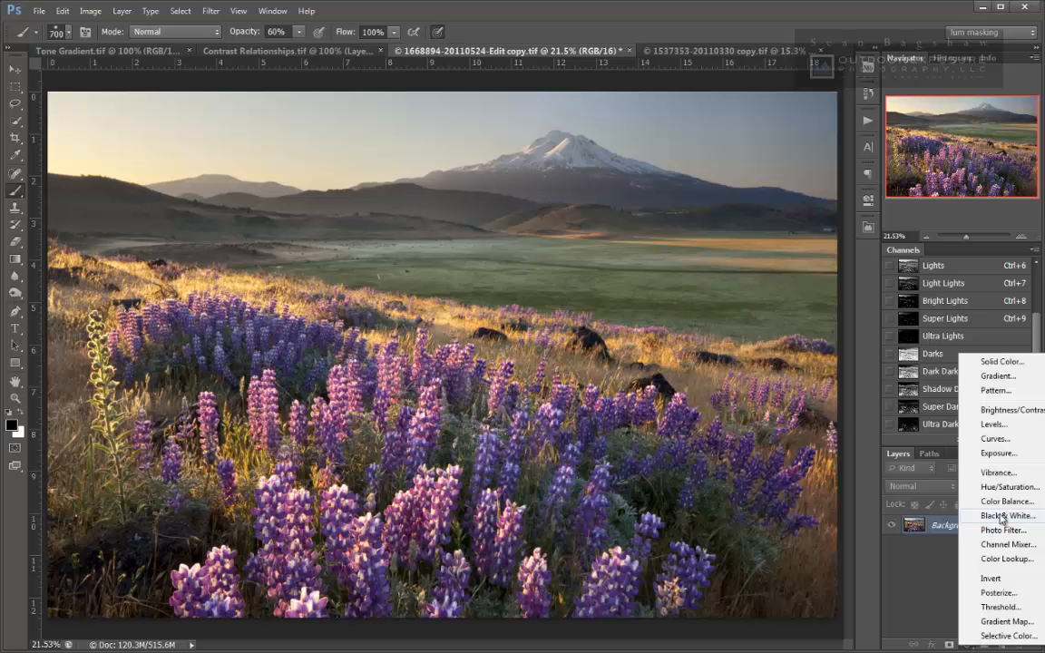
click(1009, 487)
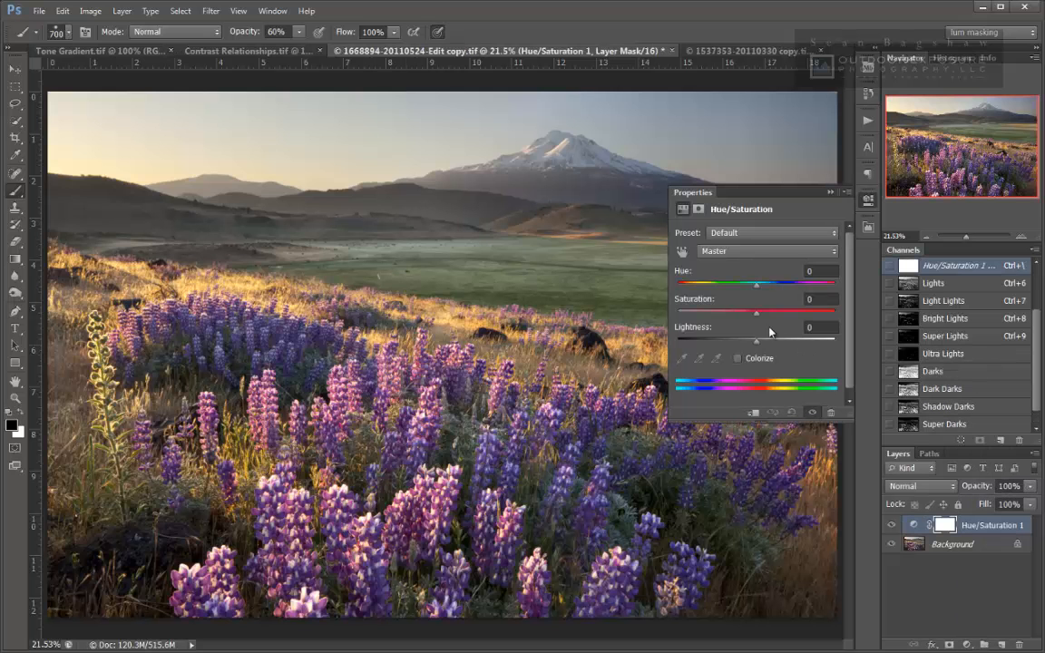
drag(757, 313, 845, 318)
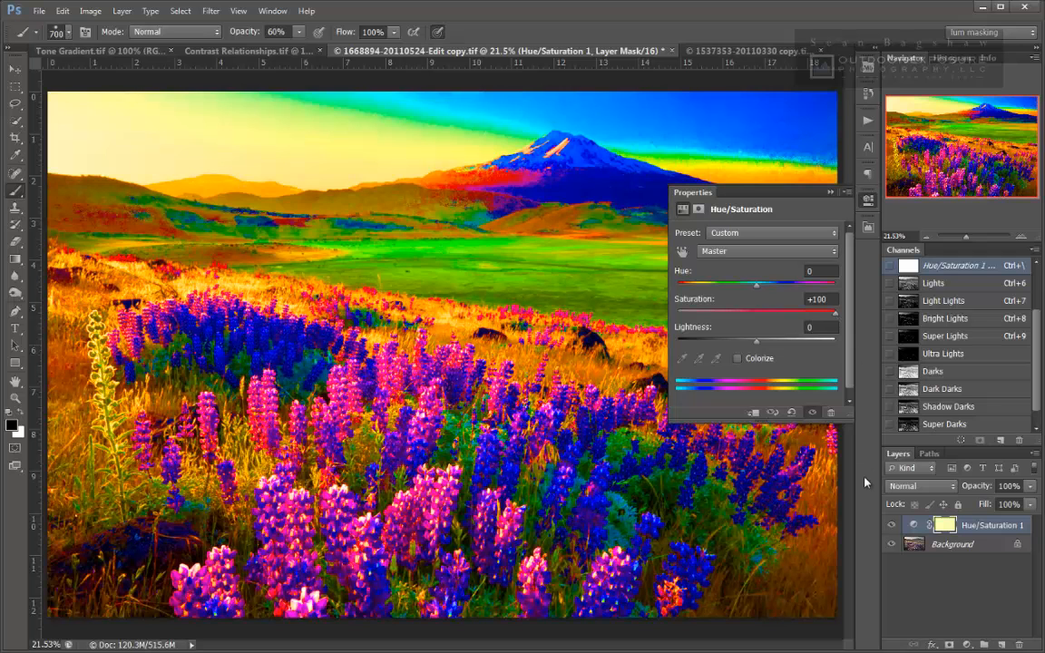
key(ctrl+i)
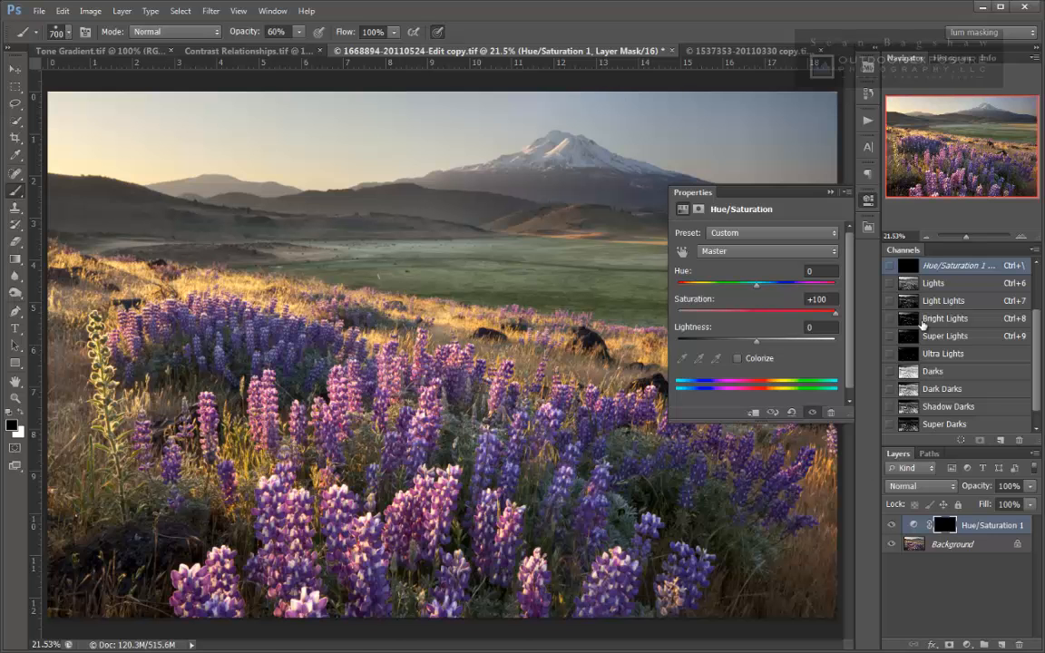
Compare the Lights, Light Lights and Bright Lights channels and load Bright Lights as a selection
click(935, 284)
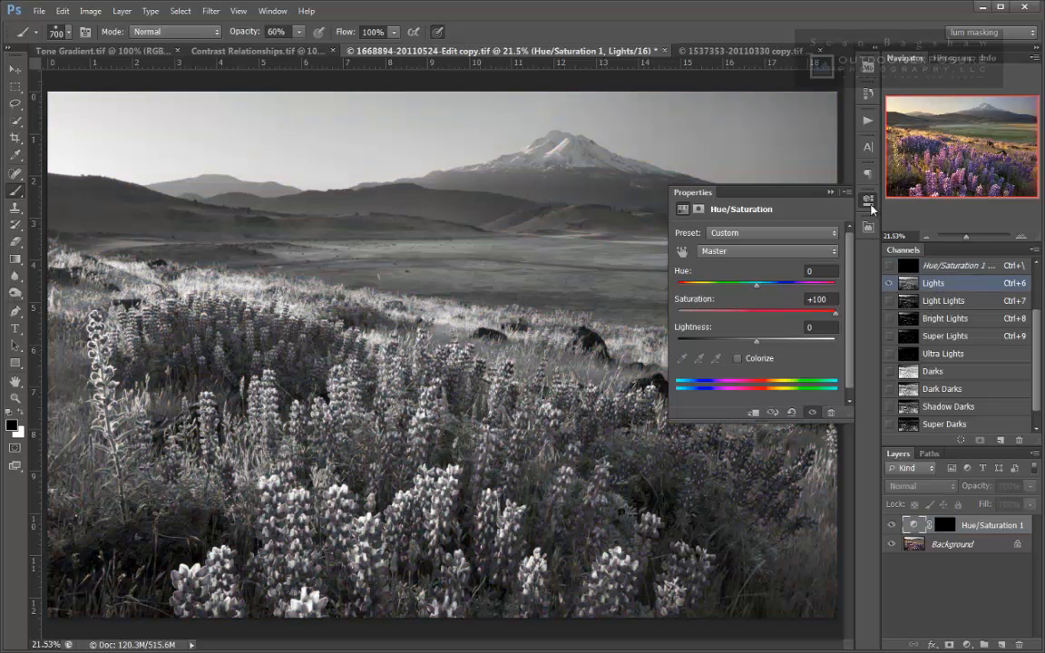
click(868, 201)
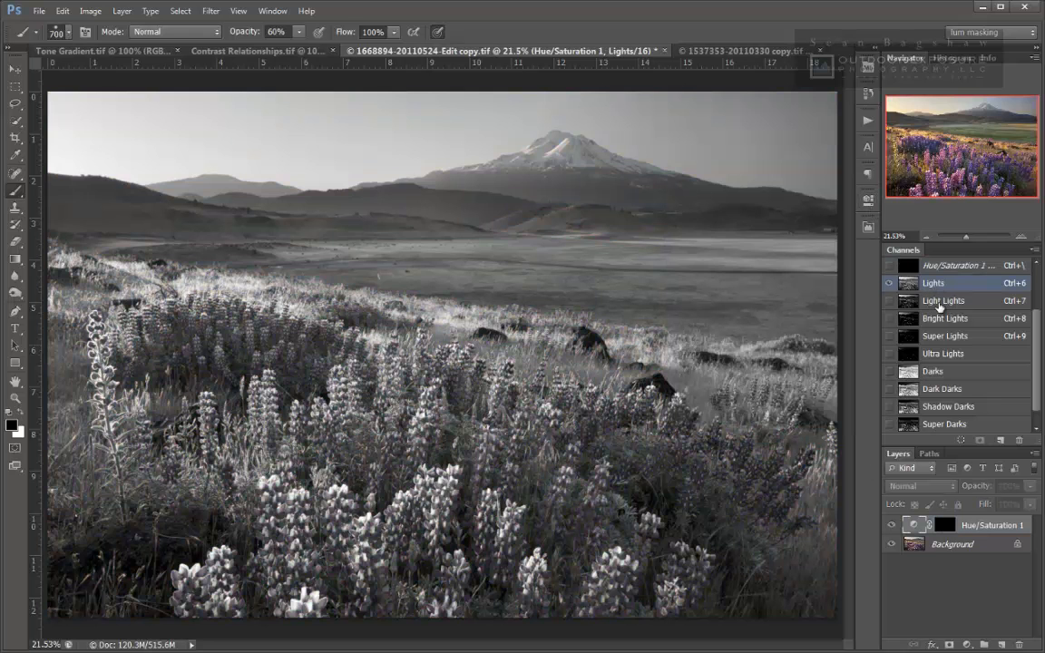
click(939, 302)
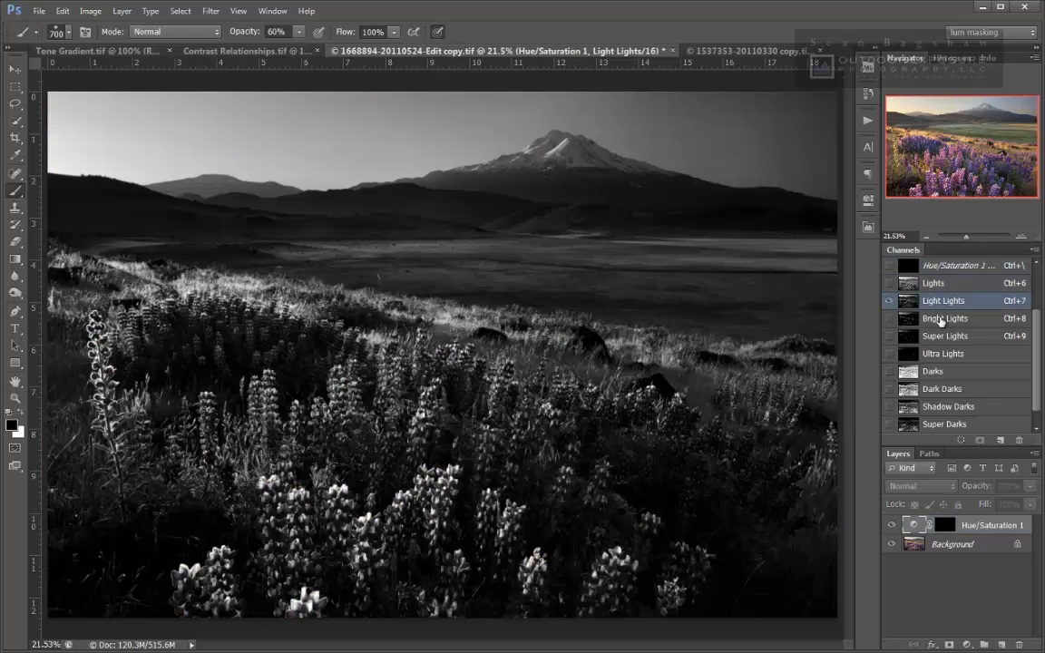
click(941, 320)
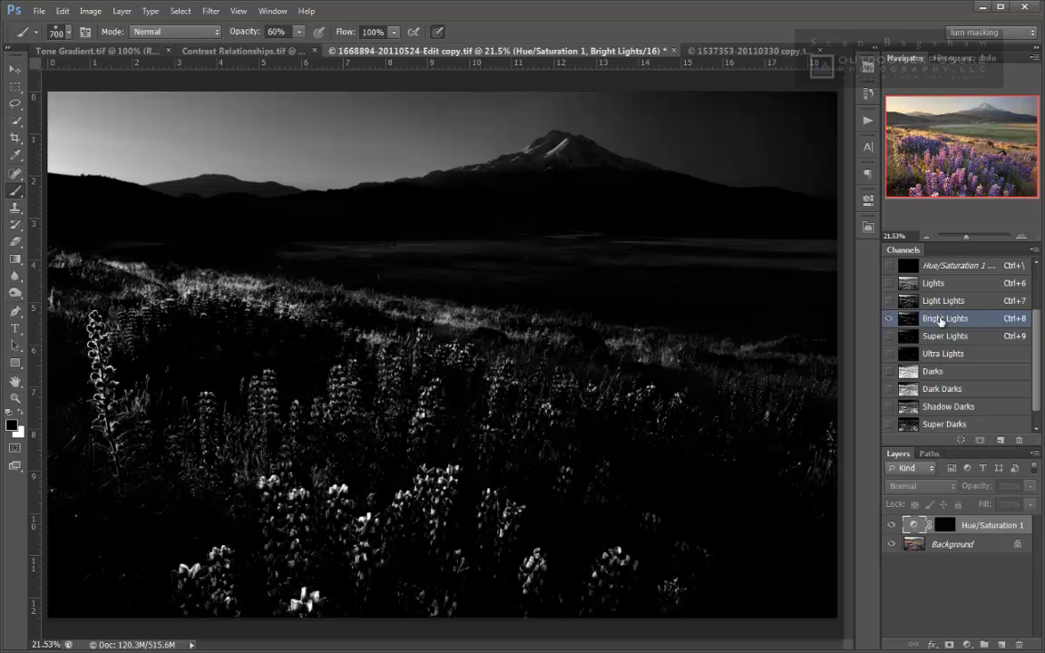
ctrl+click(943, 324)
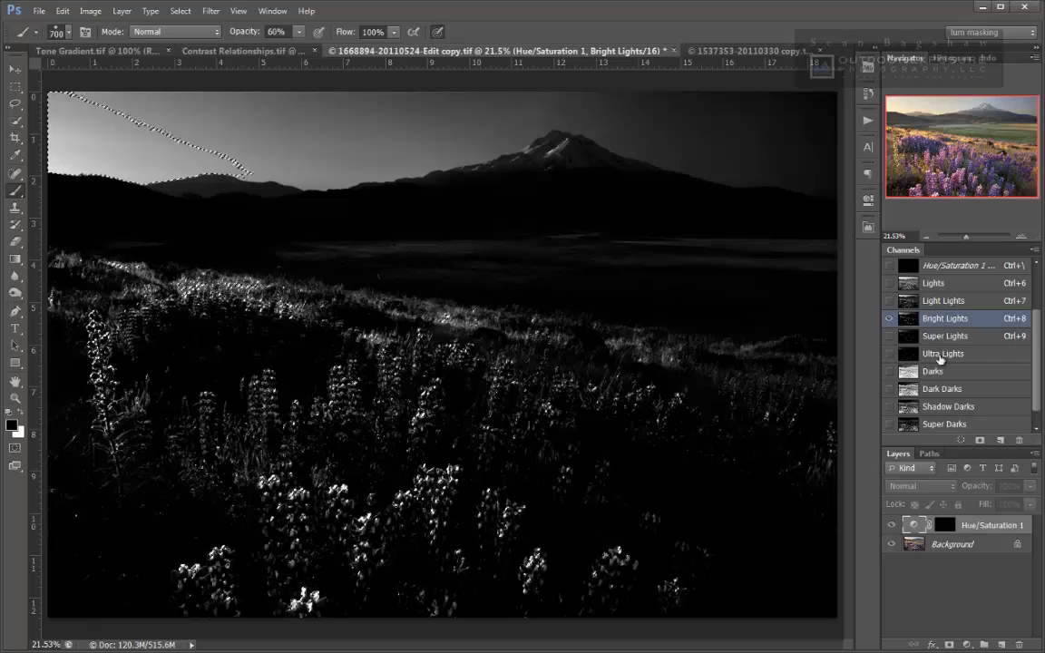
Paint white at 80% opacity on the Hue/Saturation mask over the lupines, sunlit grass and tall plant through the Bright Lights selection
click(917, 528)
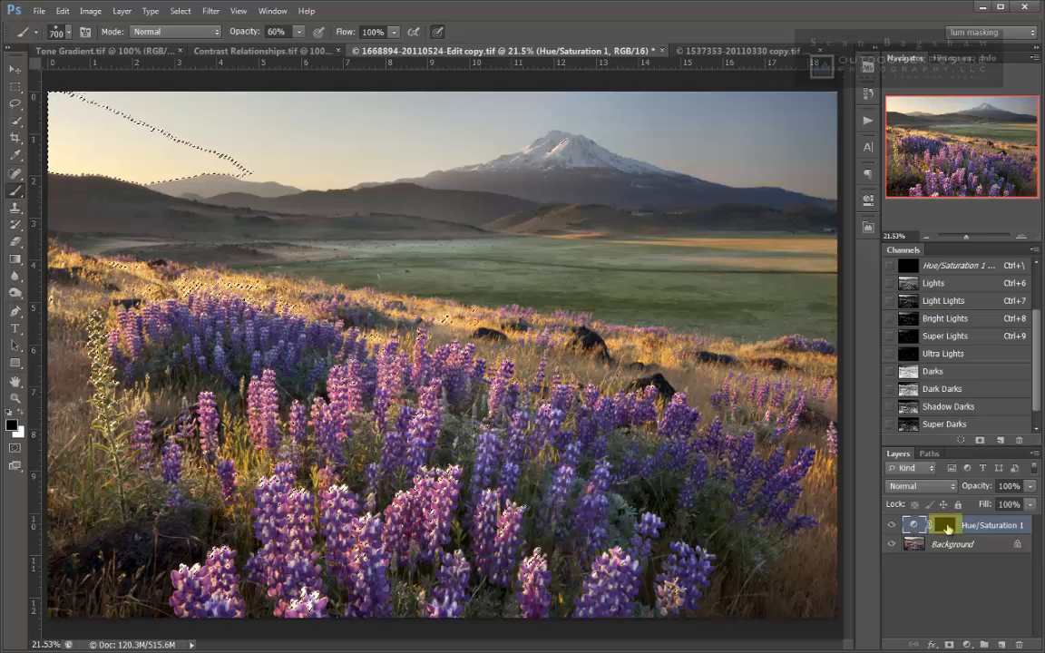
click(945, 526)
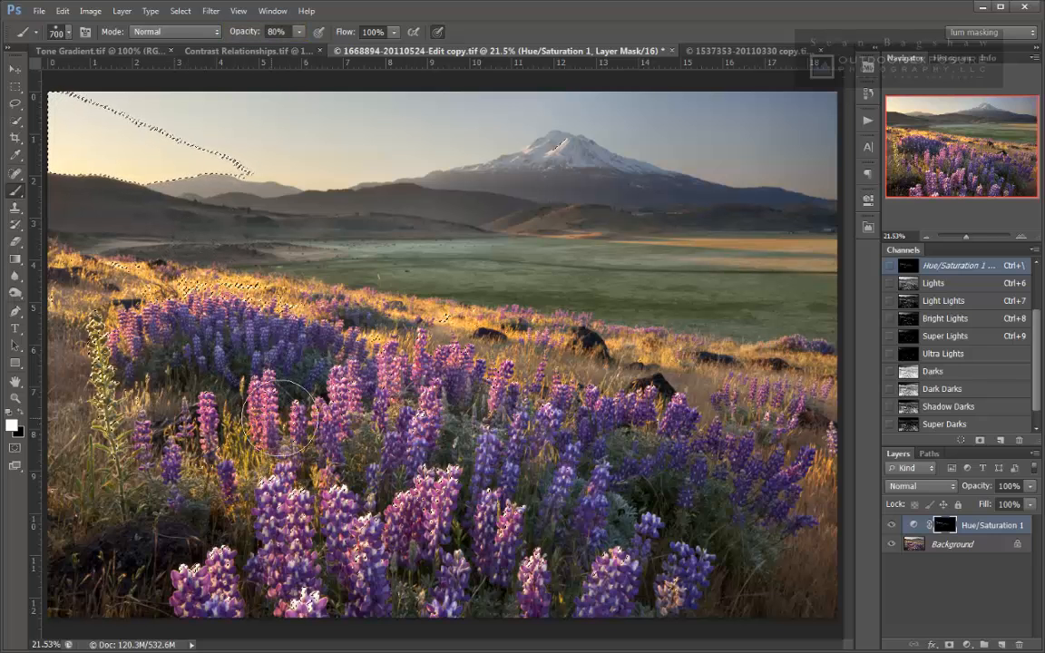
drag(444, 371, 457, 398)
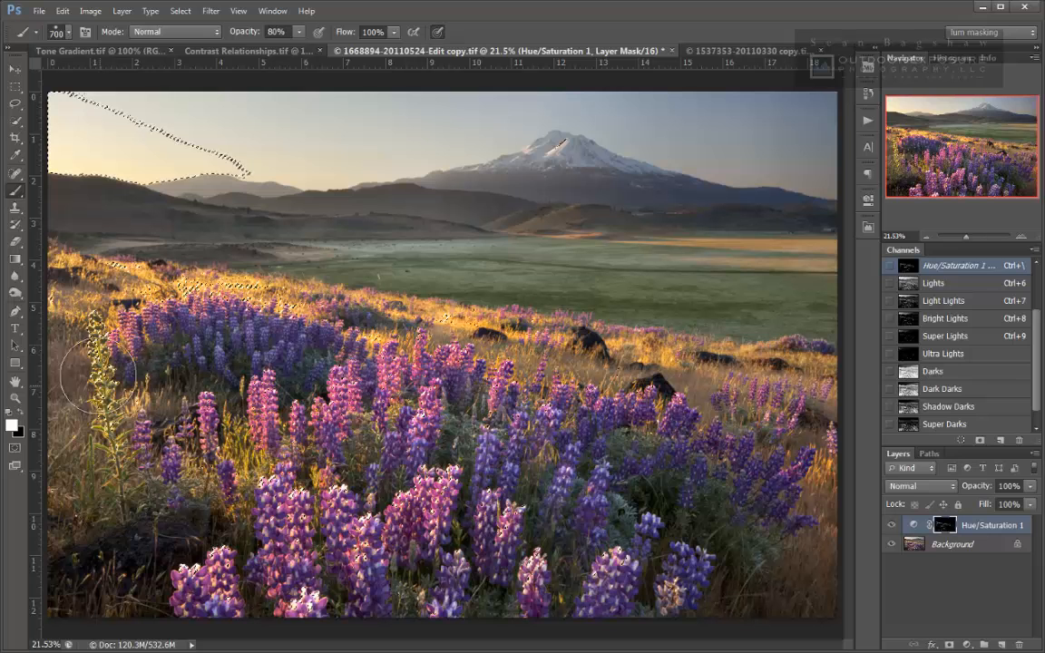
drag(141, 385, 80, 449)
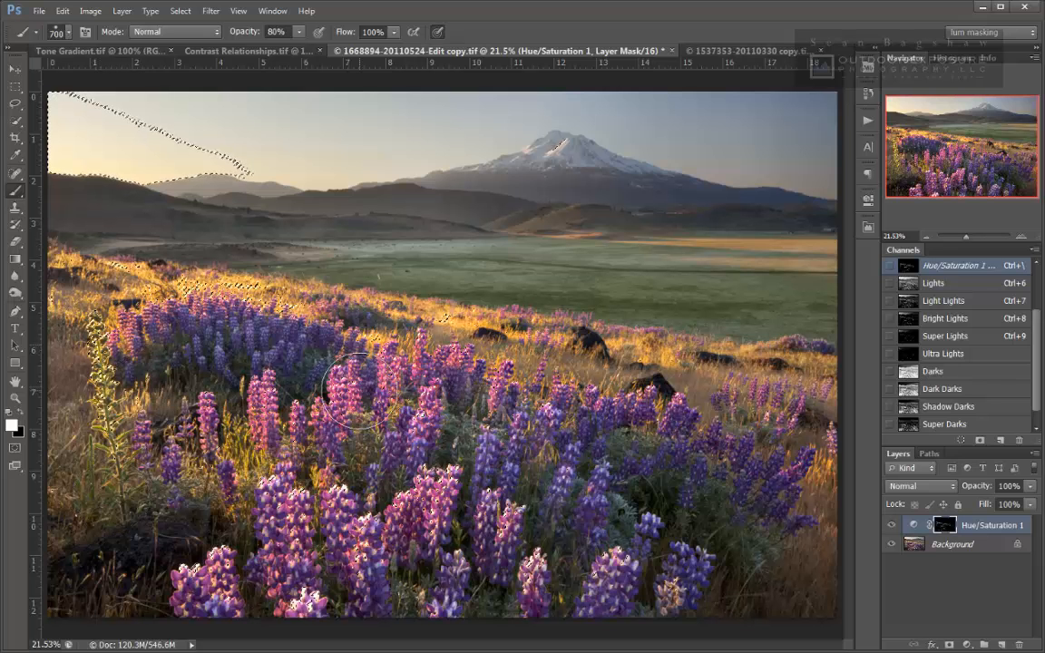
Reduce the brush size to 200 and paint white on the mask over the distant sunlit field strips
key(bracketleft)
key(bracketleft)
key(bracketleft)
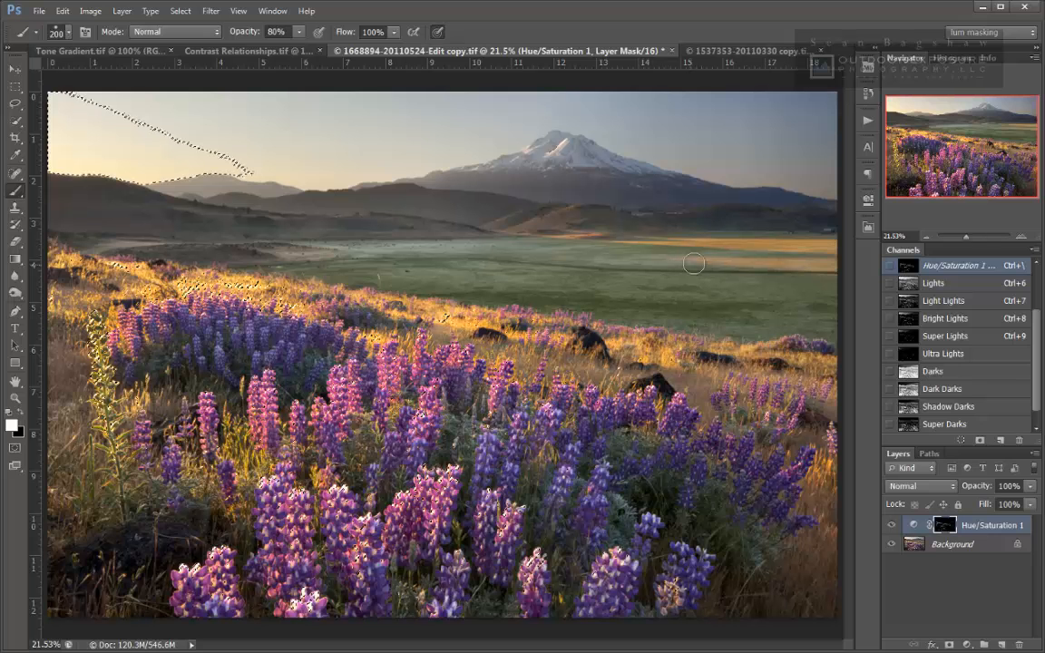
mouse_move(828, 262)
mouse_down()
mouse_move(635, 234)
mouse_move(742, 221)
mouse_move(828, 248)
mouse_up()
Examine the painted Hue/Saturation mask on its own and return to the image view
alt+click(947, 528)
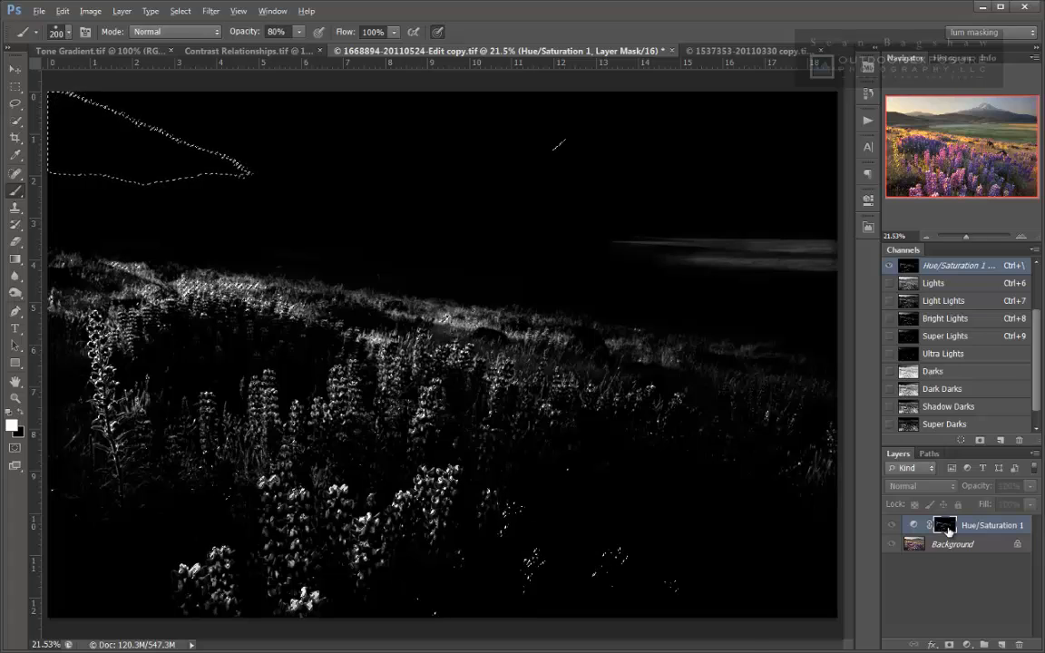
alt+click(948, 531)
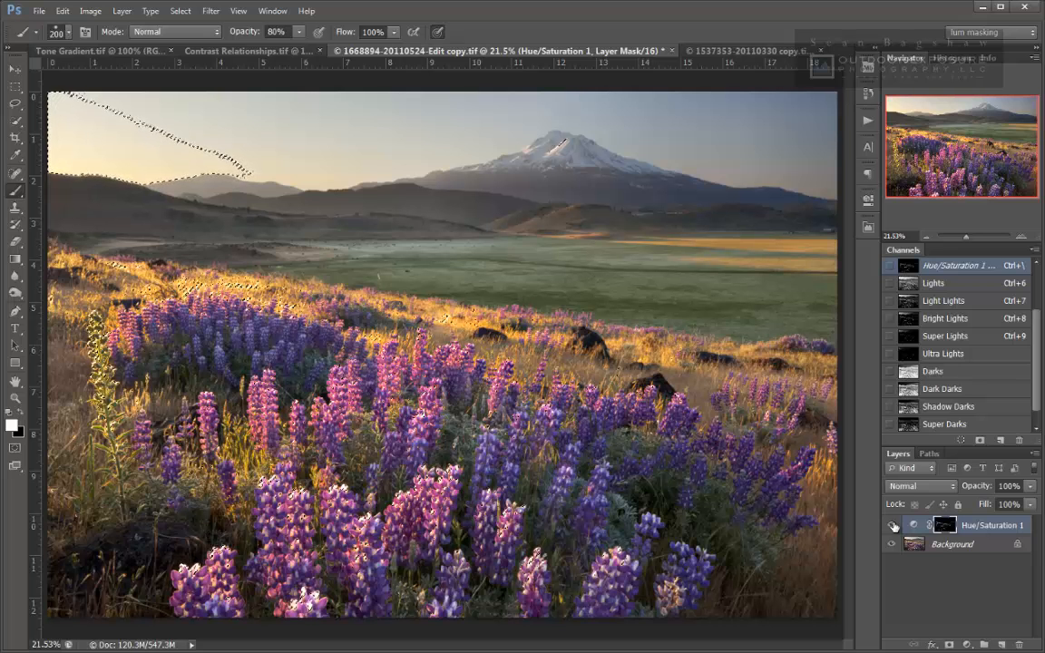
key(x)
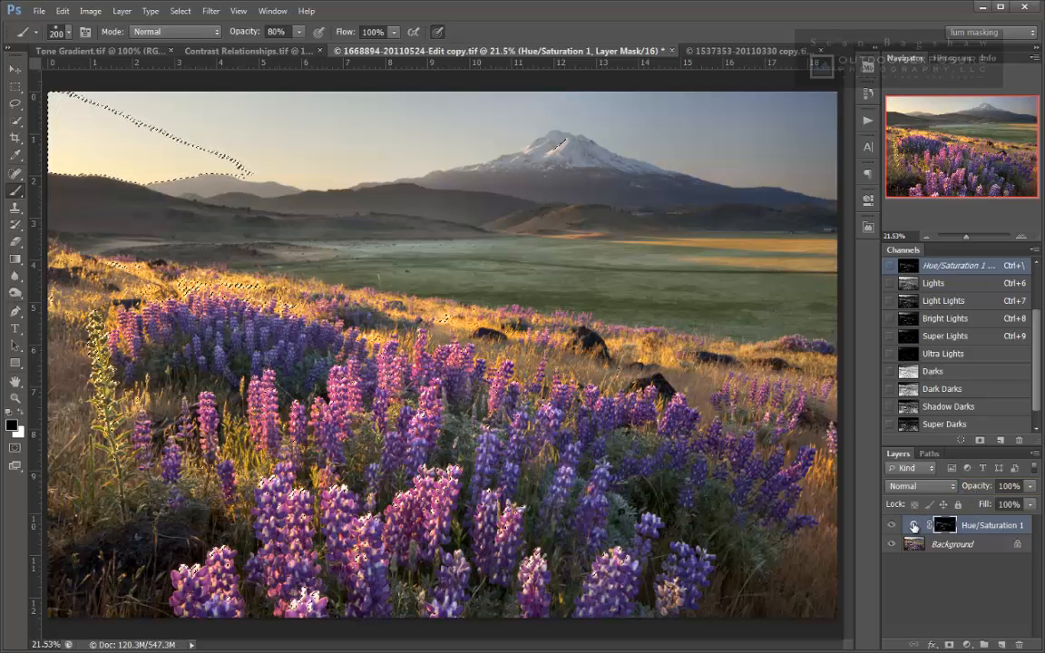
Set the Hue/Saturation layer's Saturation to +45 and clear the Bright Lights selection
double_click(914, 526)
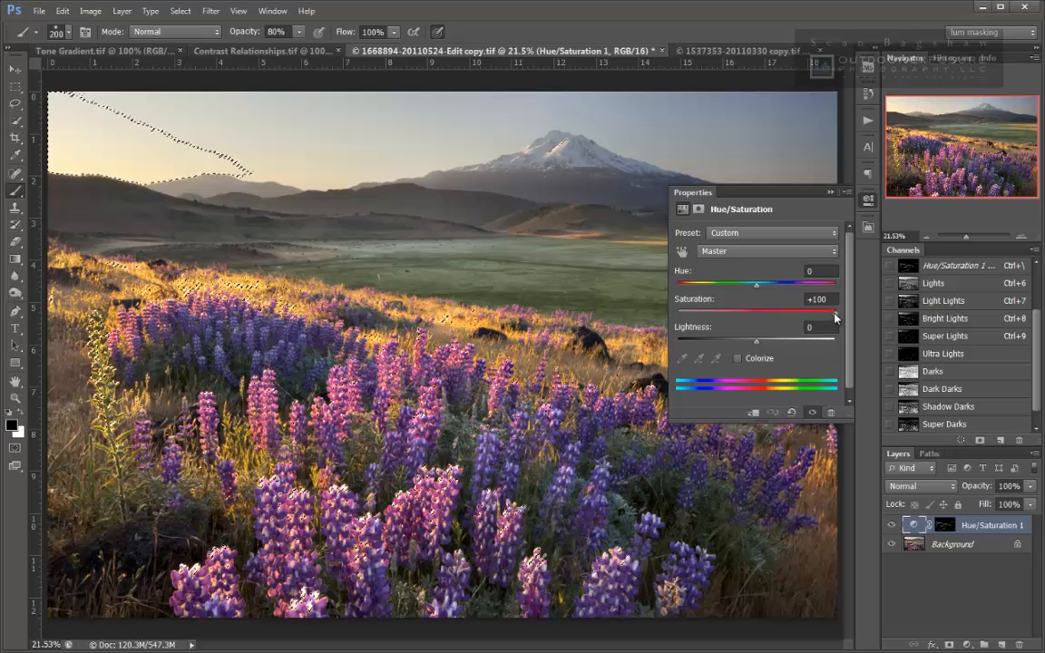
drag(835, 316, 792, 320)
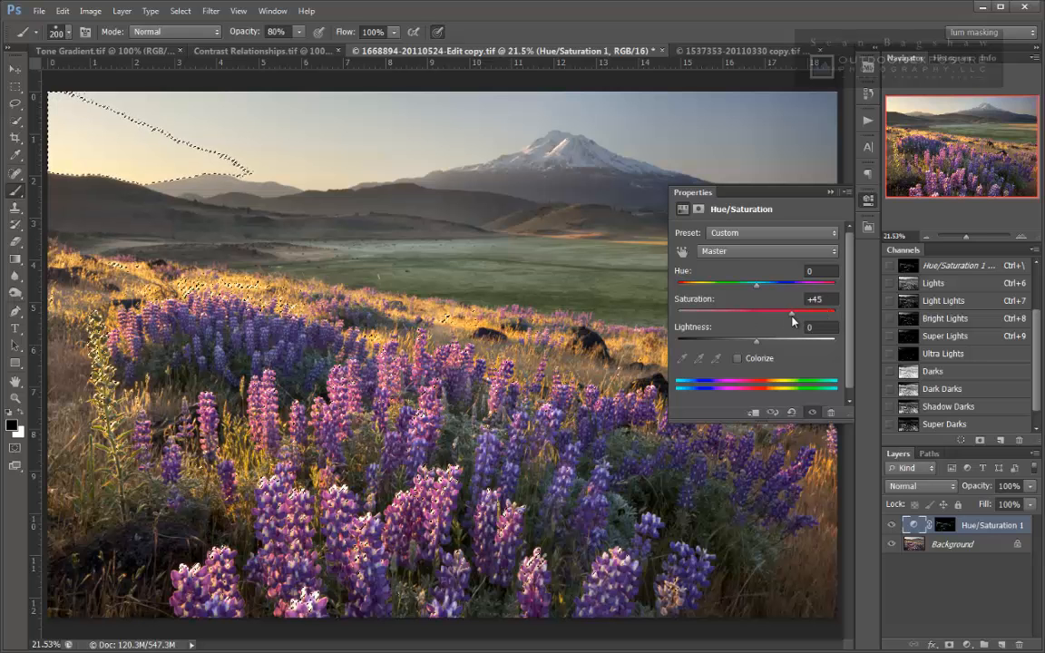
click(866, 200)
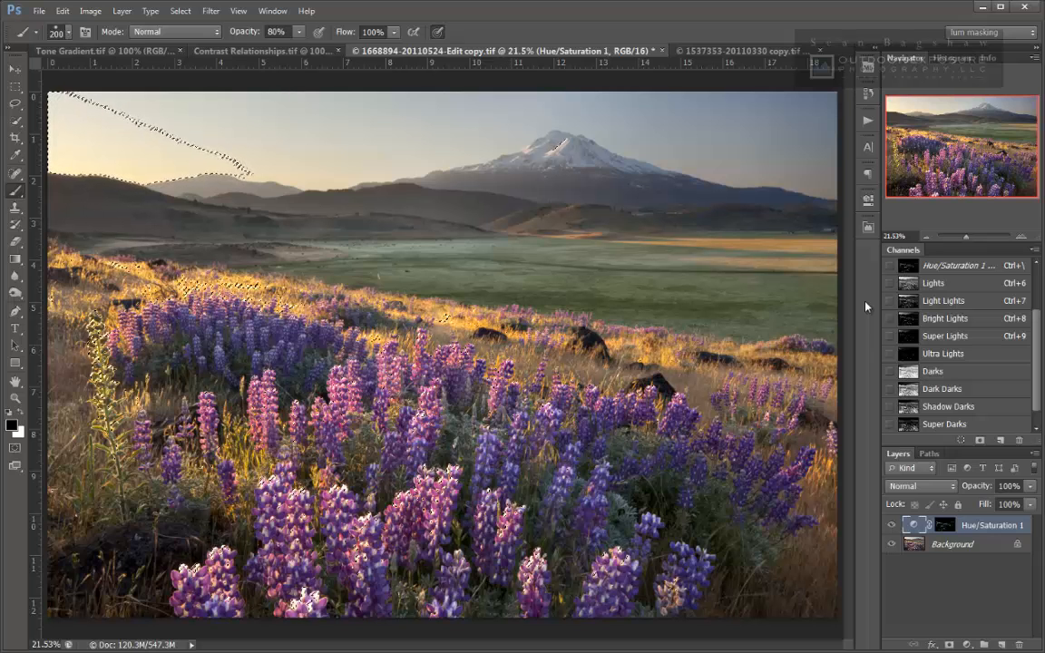
key(ctrl+d)
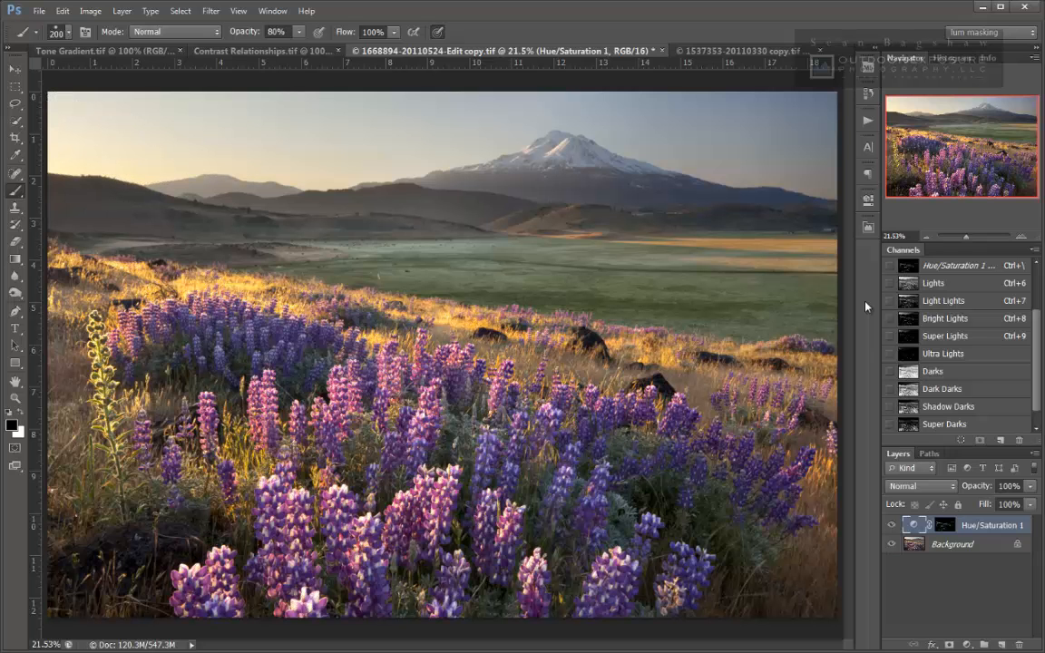
Compare the luminosity channels from Darks to Ultra Darks and load Super Darks as a selection
scroll(992, 390, up, 1)
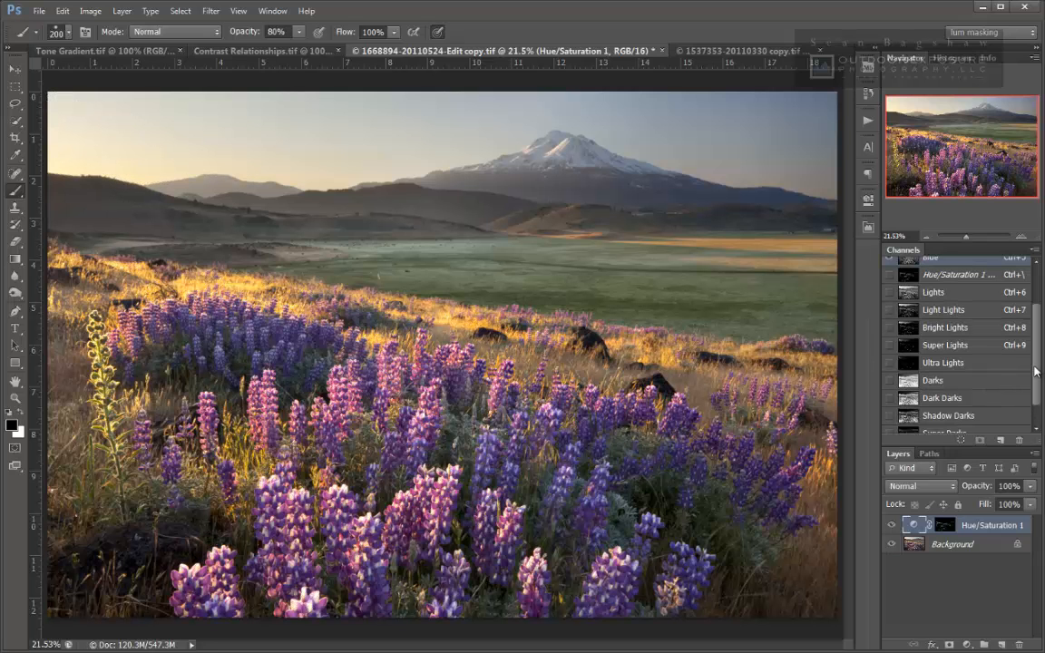
scroll(935, 343, down, 1)
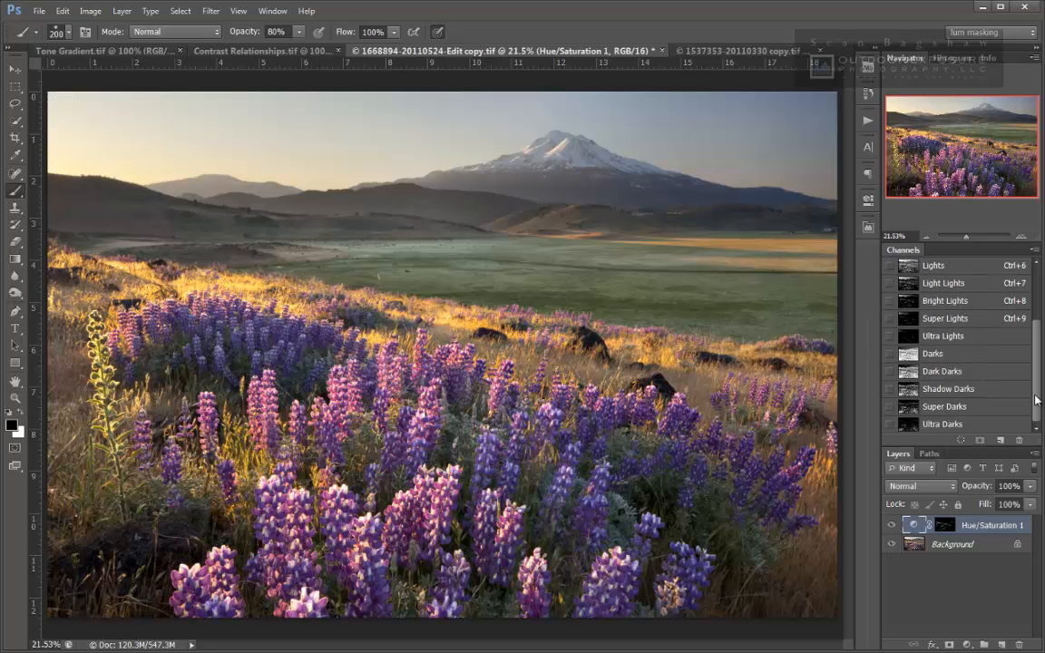
click(939, 355)
click(943, 372)
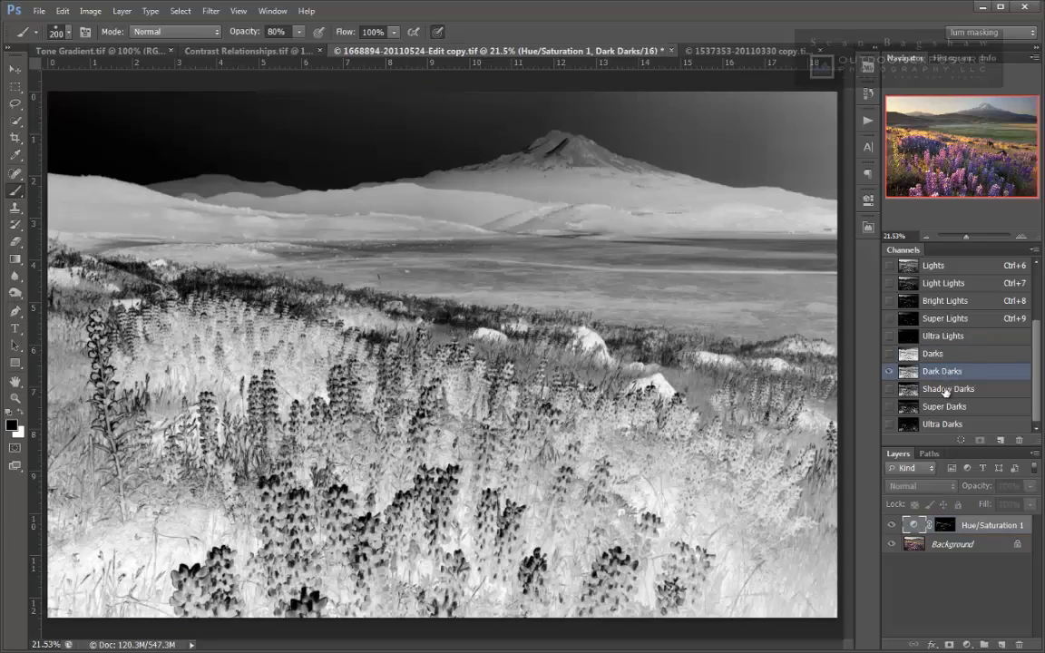
click(946, 390)
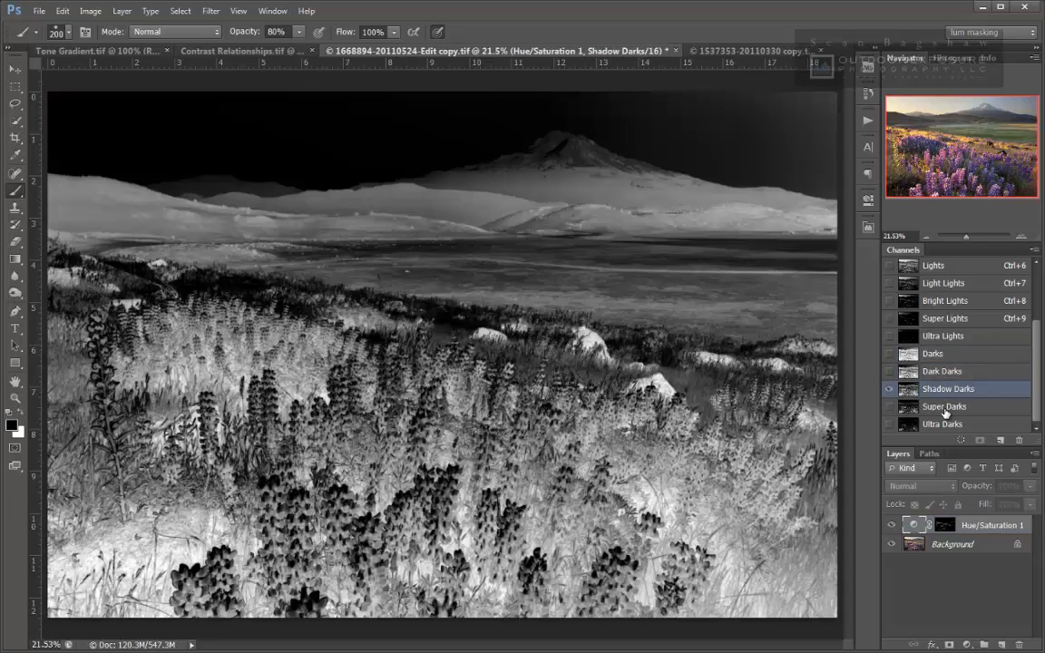
click(946, 410)
click(944, 424)
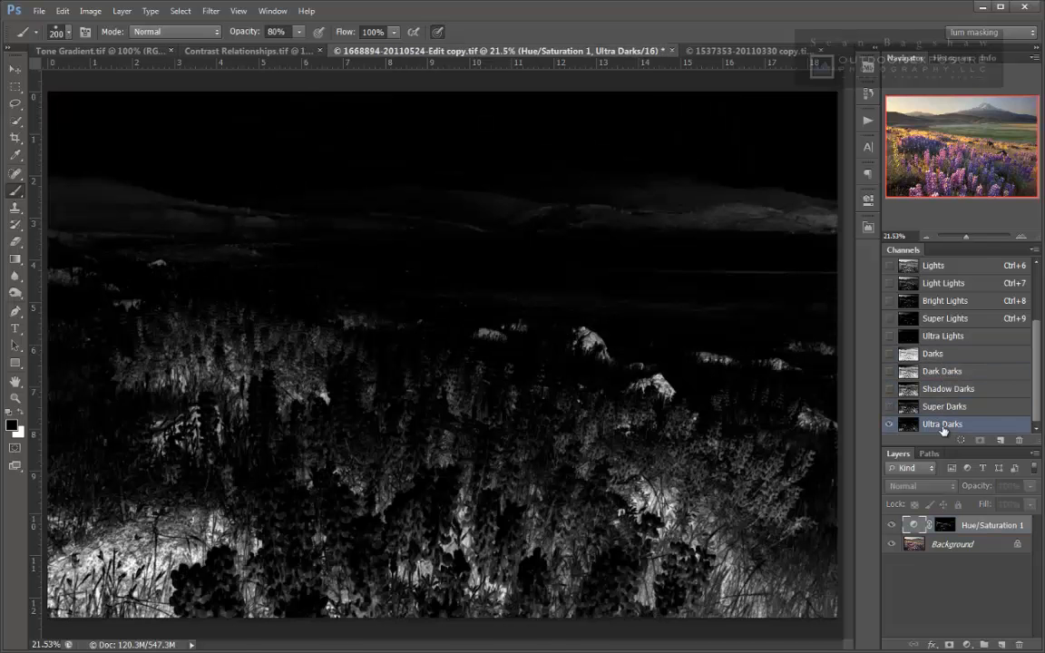
click(943, 408)
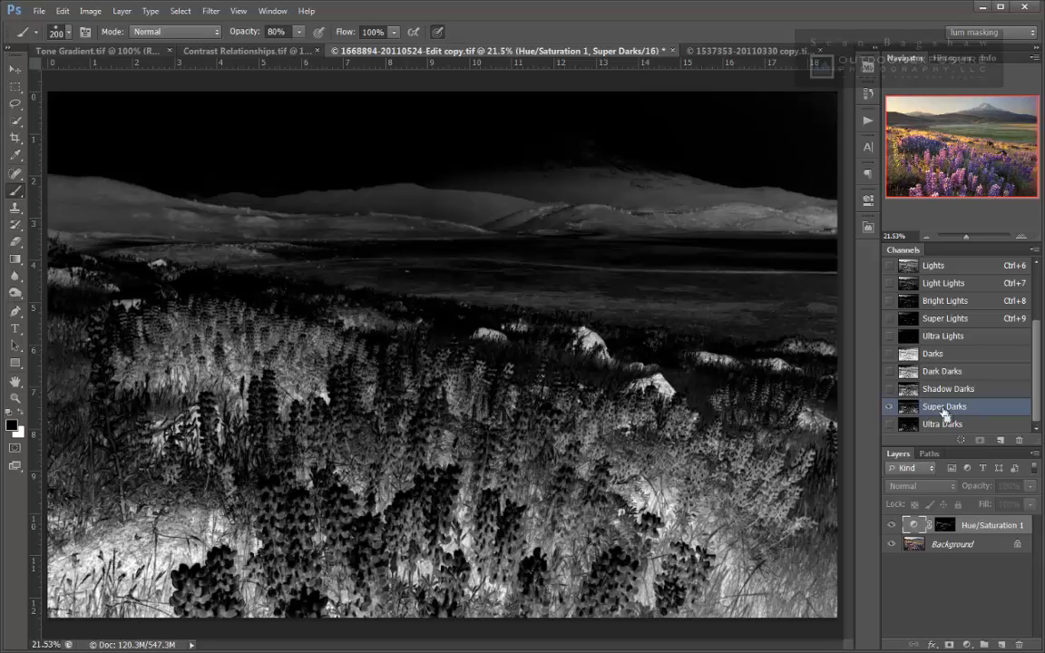
ctrl+click(944, 413)
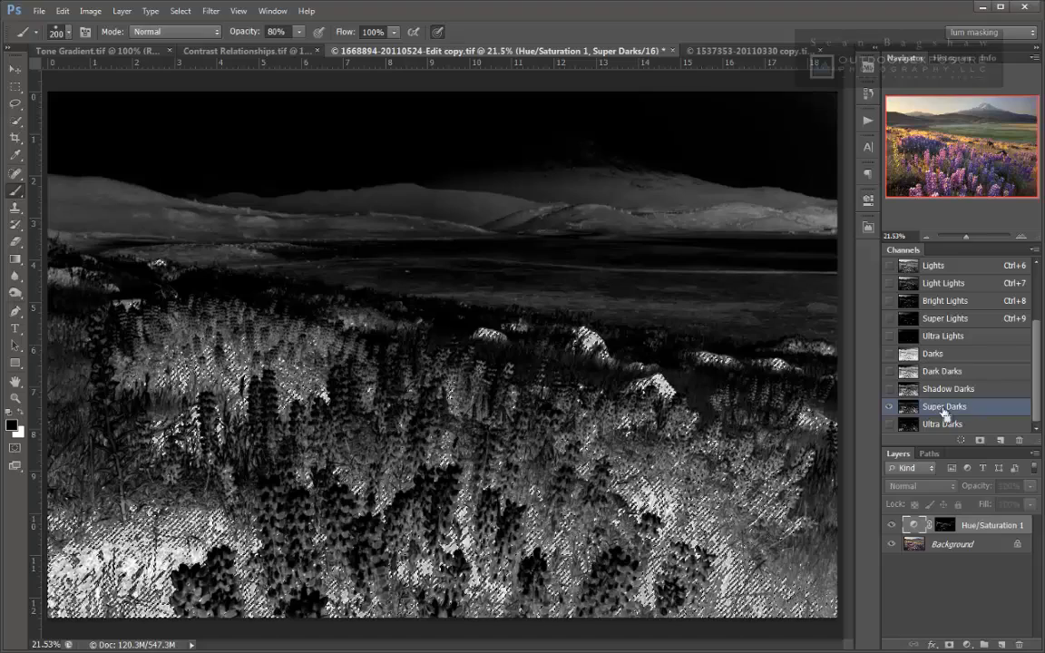
Paint white on the Hue/Saturation mask over the dark foreground flowers and grass, using brush size 700 and raising opacity to 99%
click(911, 547)
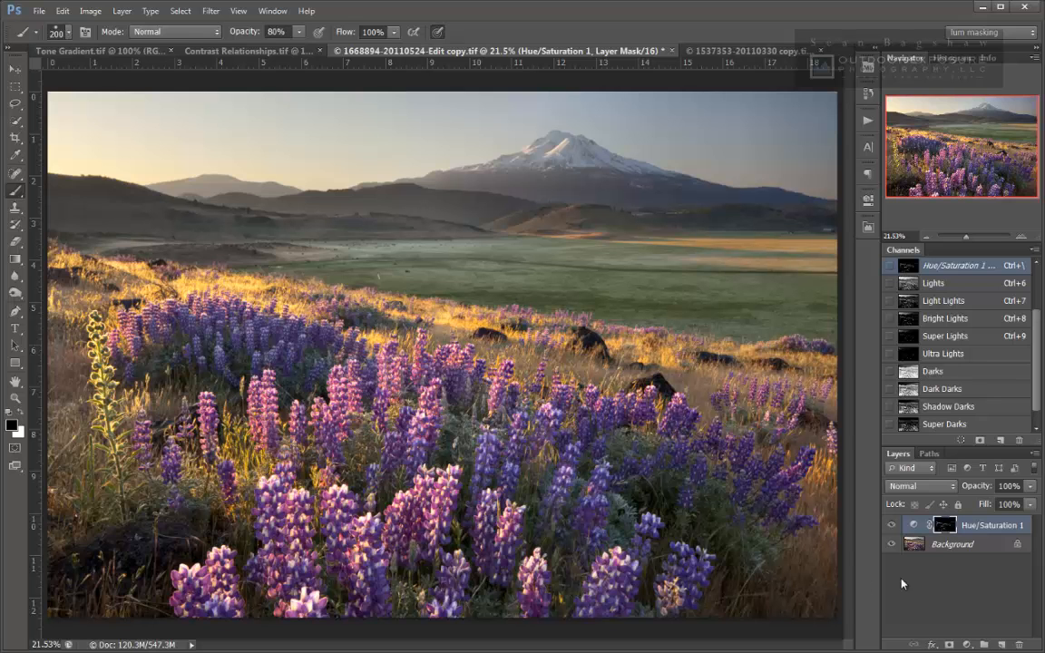
key(x)
key(bracketright)
key(bracketright)
key(bracketright)
key(bracketright)
key(bracketright)
key(bracketright)
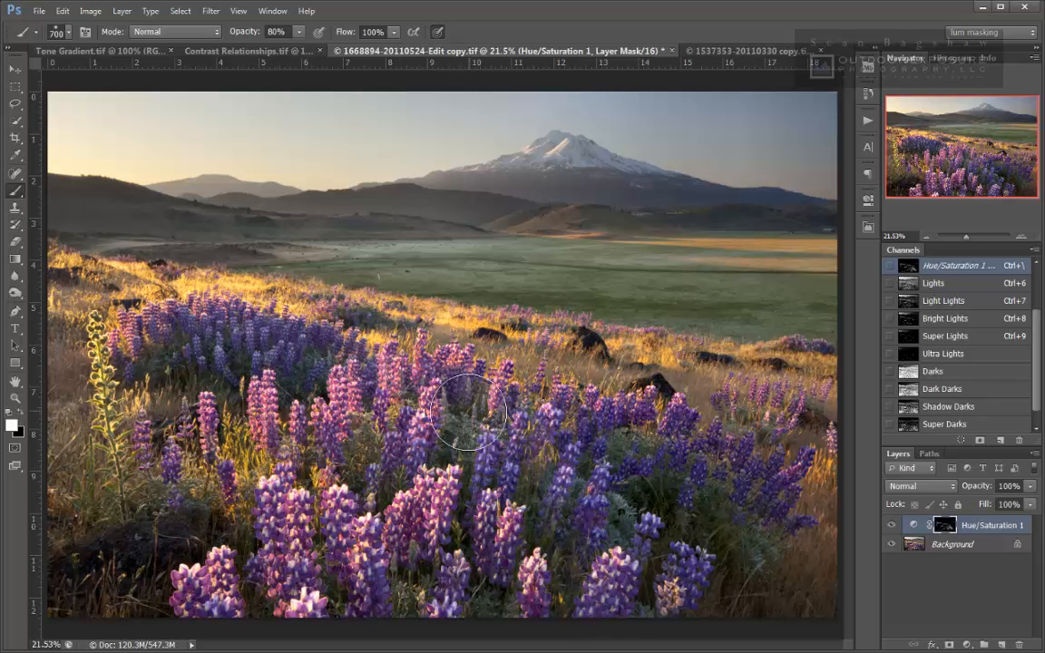
key(9)
key(9)
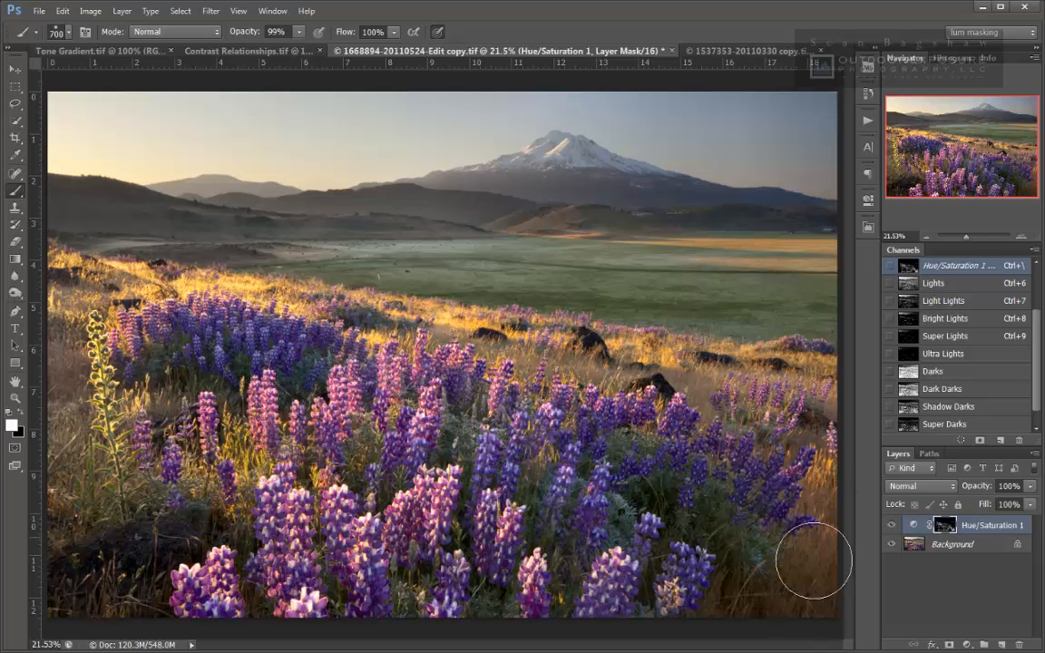
Examine the combined lights and darks painting in the Hue/Saturation mask and return to the image view
alt+click(948, 531)
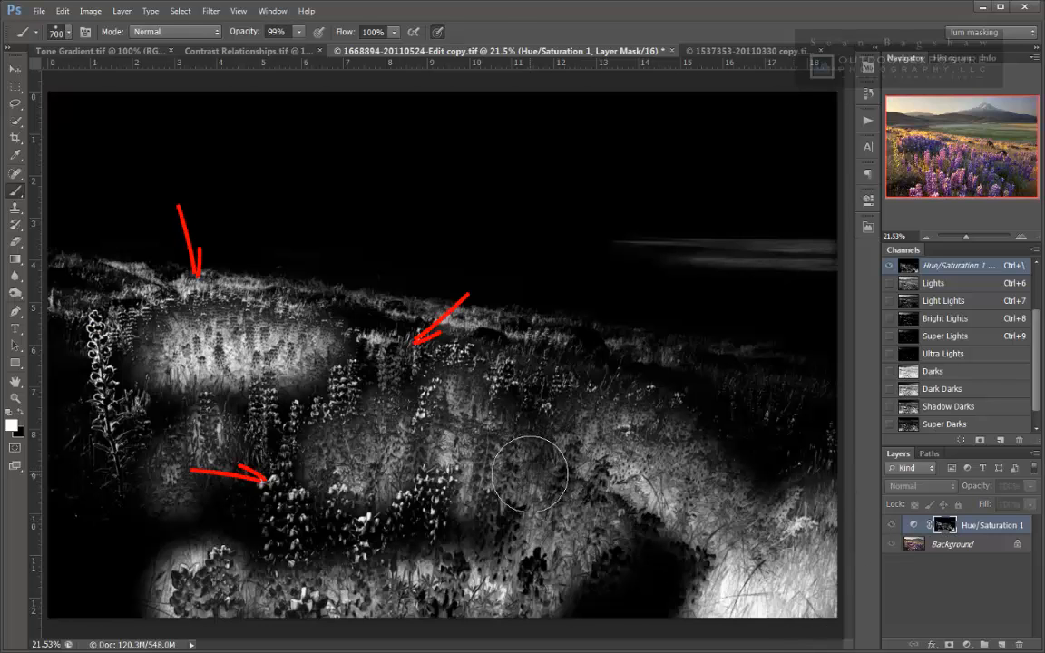
key(v)
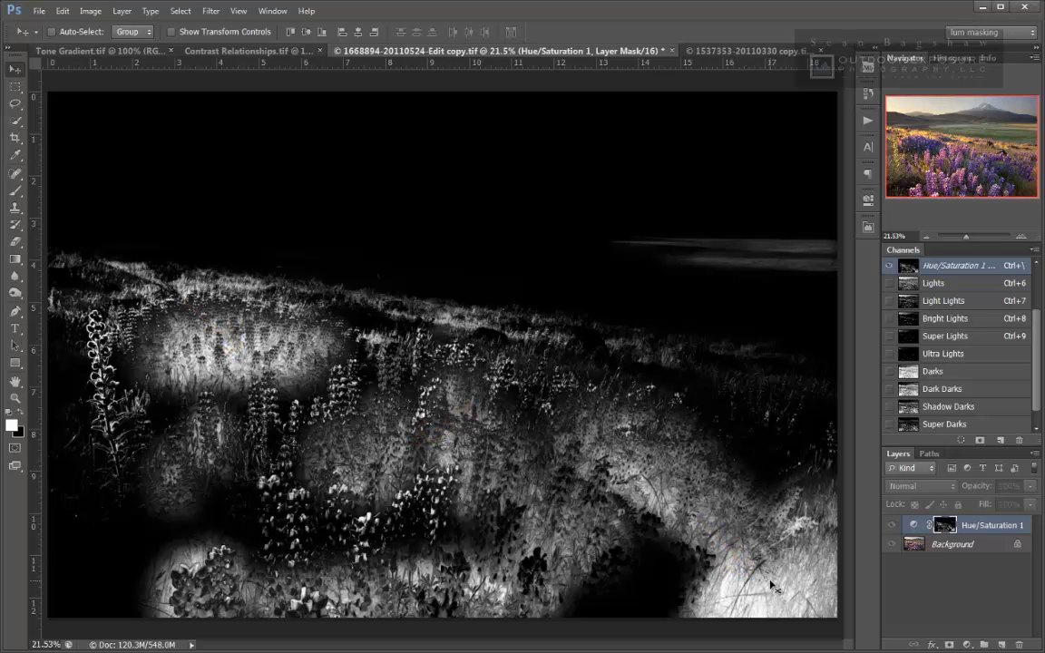
alt+click(944, 532)
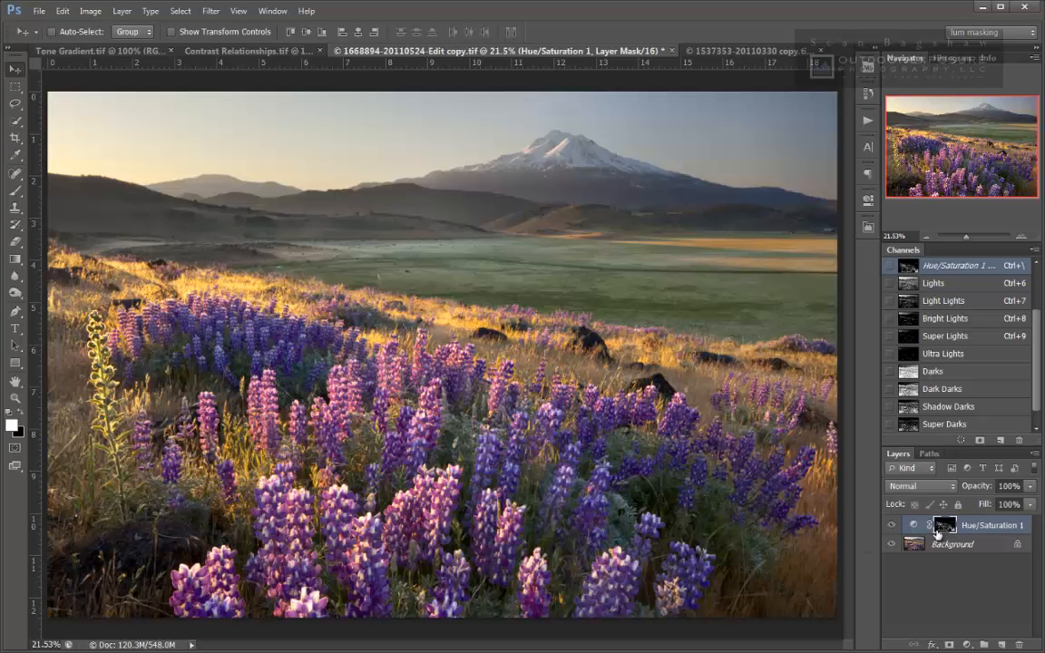
Compare the image with the Hue/Saturation layer hidden and shown, and with its mask disabled and enabled
click(891, 530)
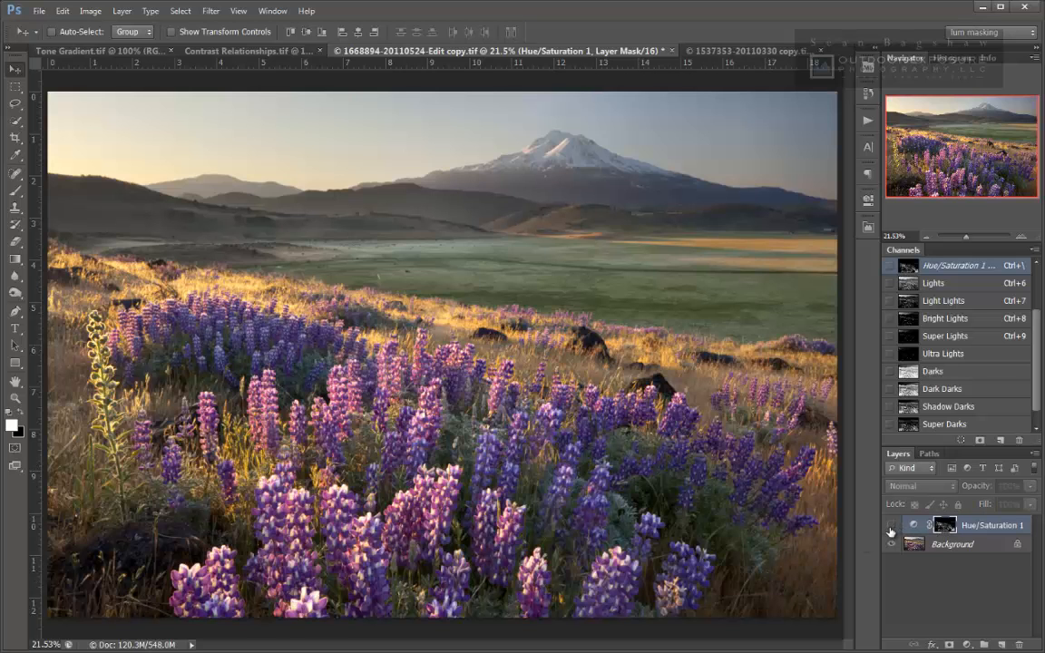
click(891, 530)
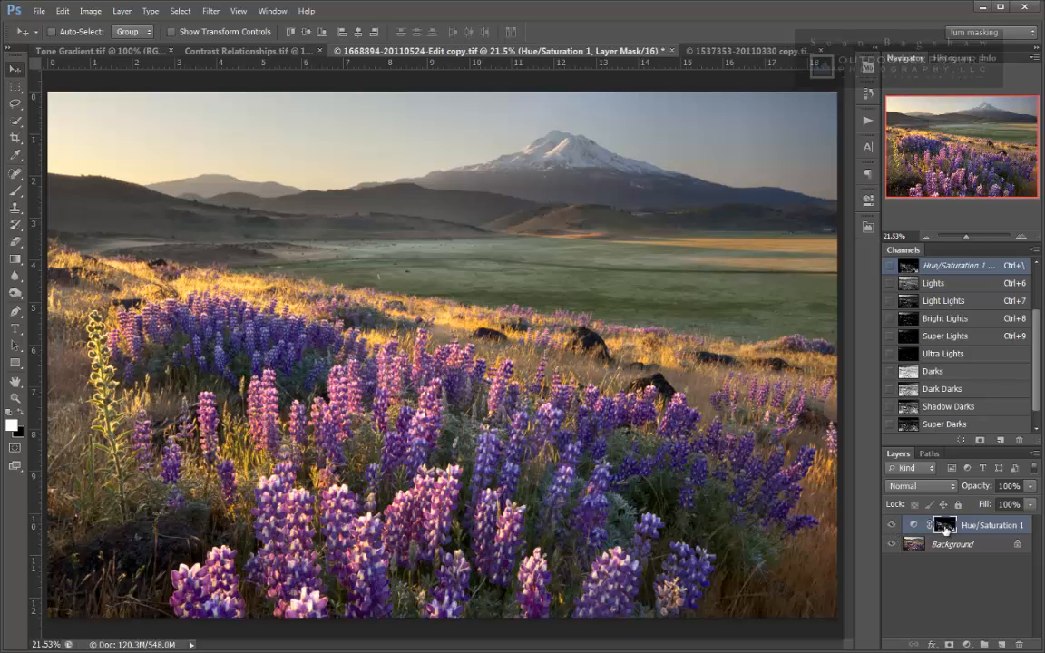
shift+click(945, 529)
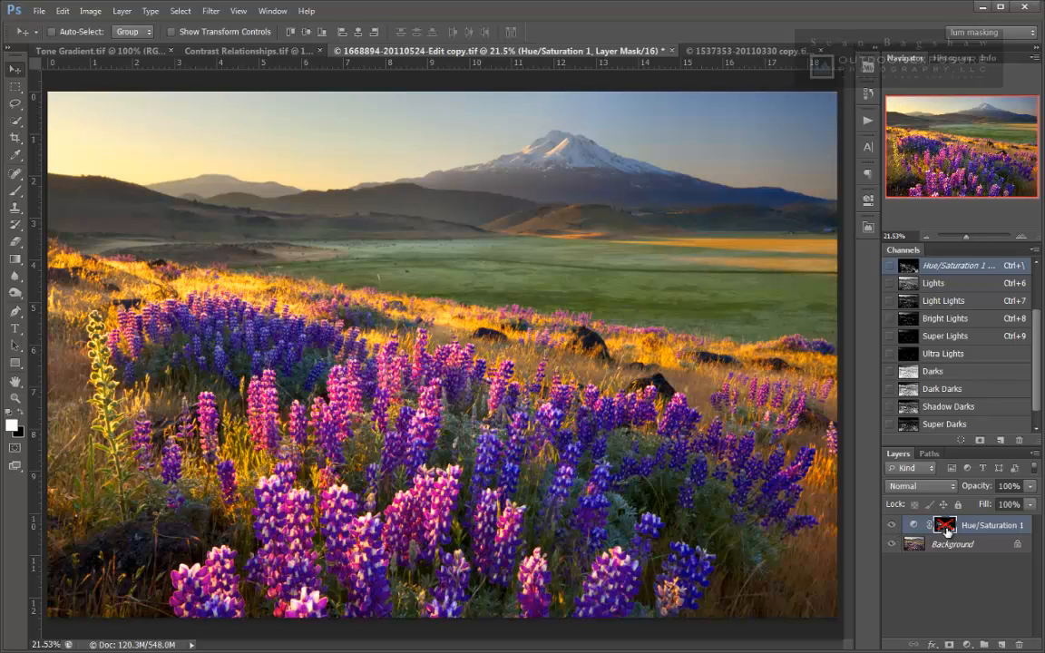
shift+click(945, 528)
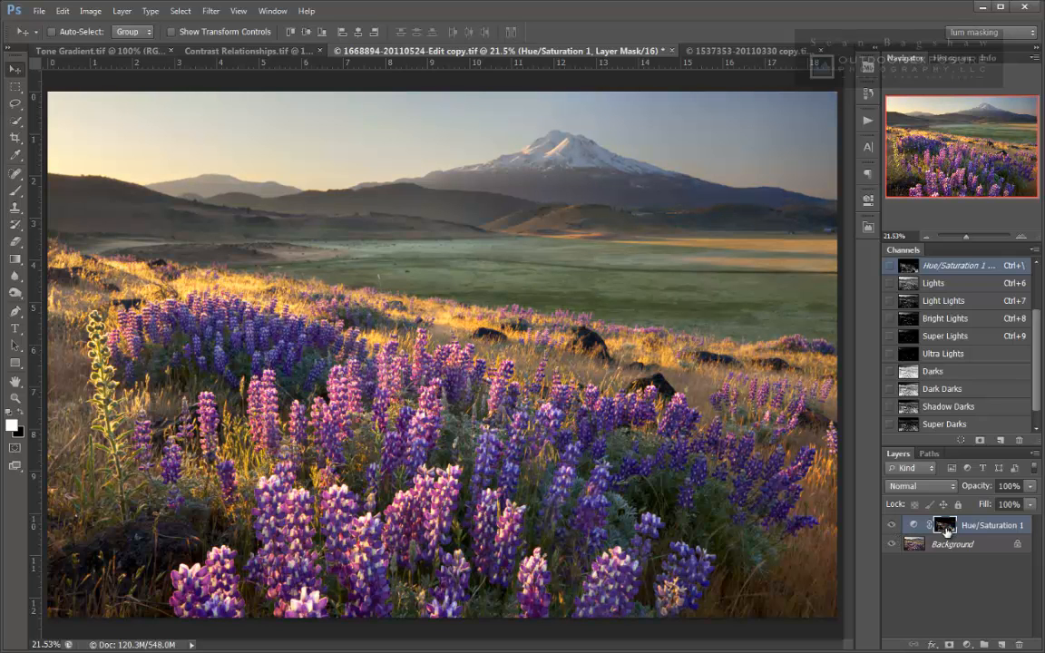